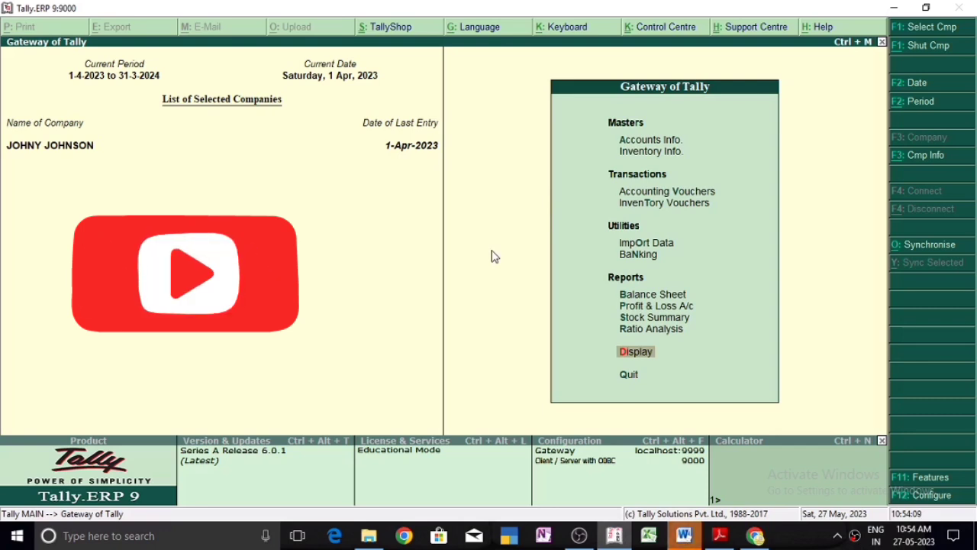
# - Open the cash sales voucher for the REDMI MOBILE from the Day Book
pyautogui.press('Return')
pyautogui.press('Down')
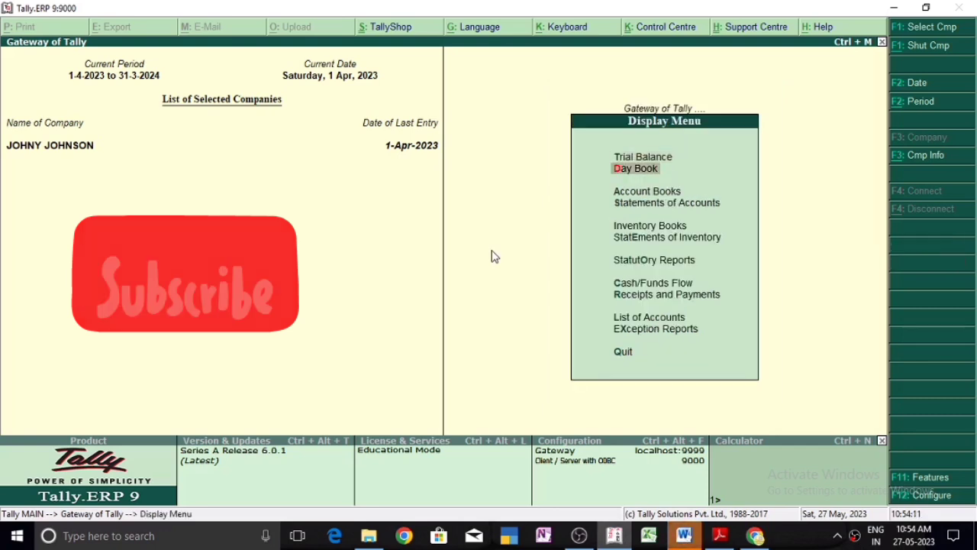
pyautogui.press('Return')
pyautogui.press('Return')
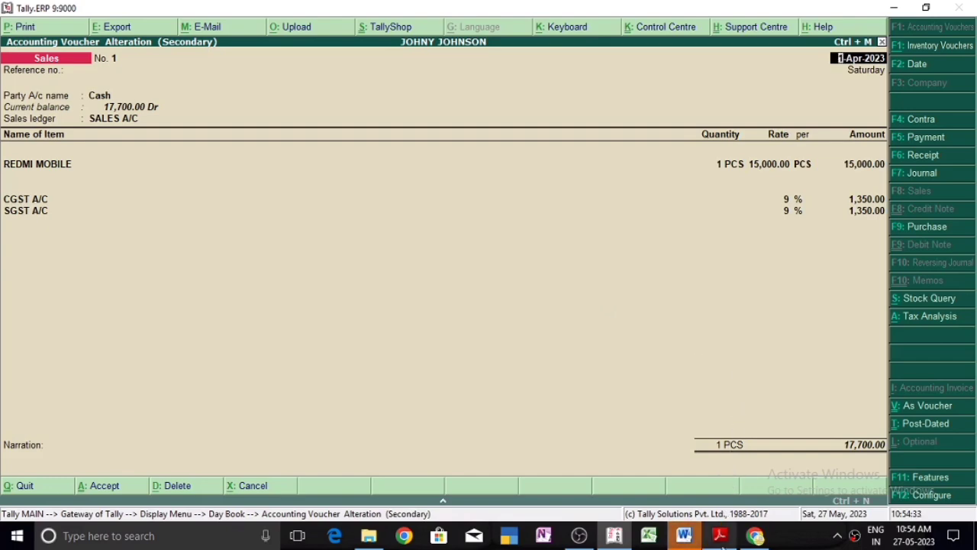
# - Examine the goods, tax and total lines of the invoice in BBBB.pdf in Adobe Reader, and return to Tally.ERP 9
pyautogui.click(721, 538)
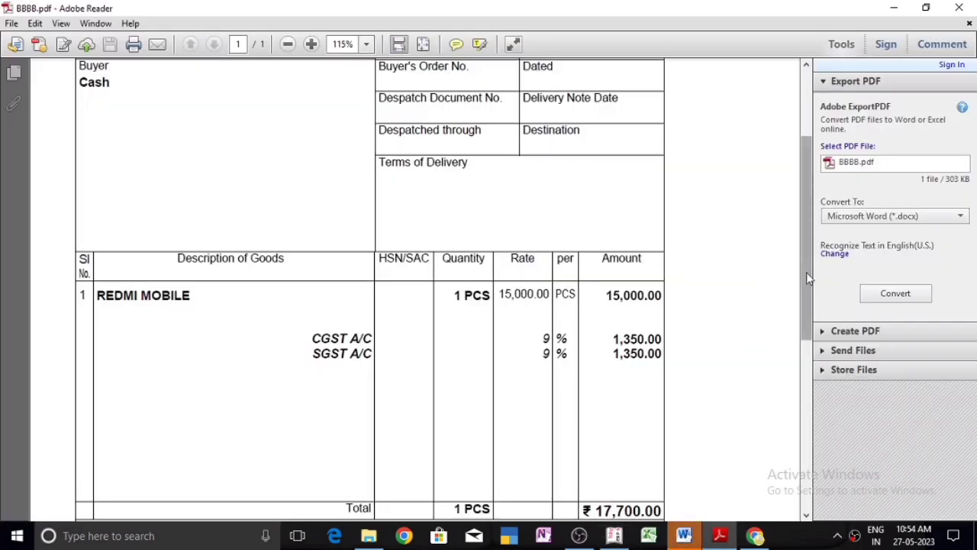
pyautogui.moveTo(806, 272); pyautogui.dragTo(810, 306)
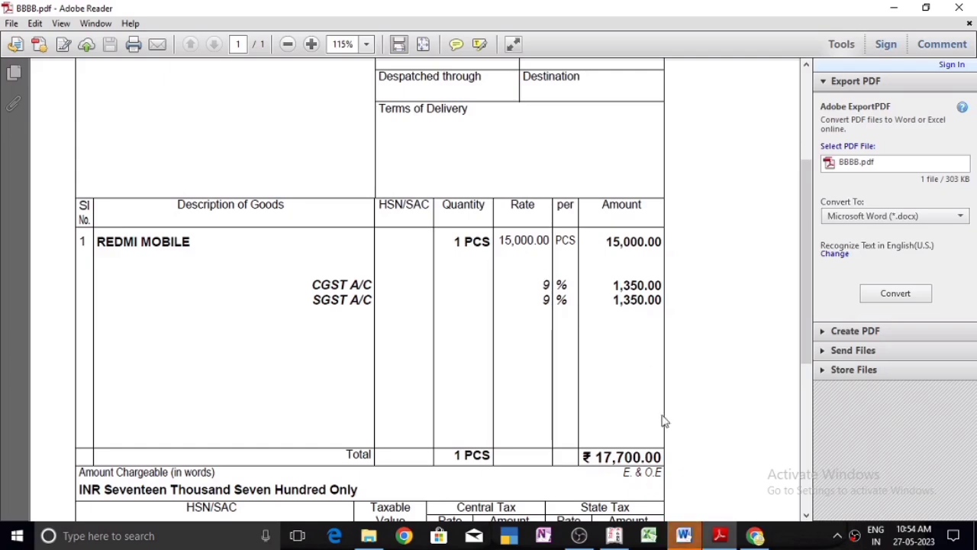
pyautogui.click(612, 537)
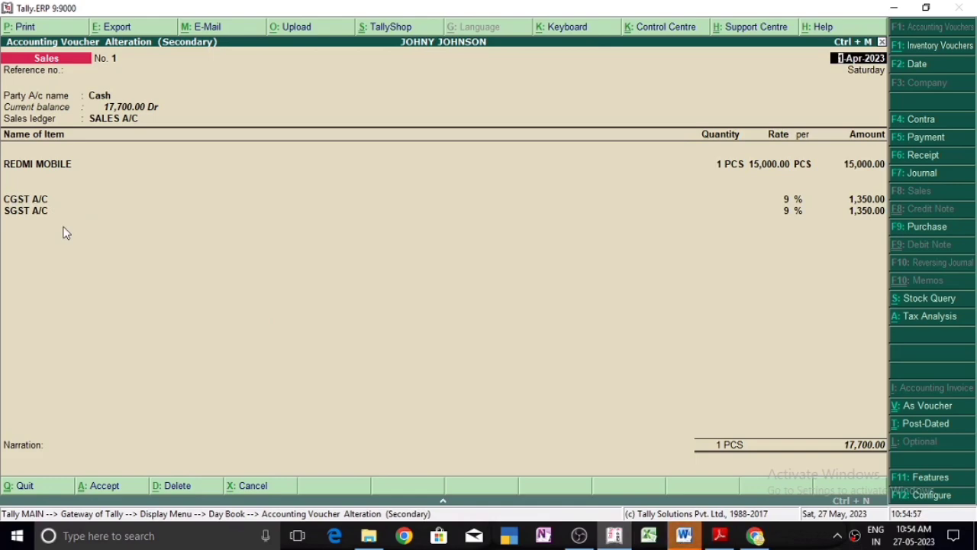
# - Quit the sales voucher without changes and go back to the Gateway of Tally
pyautogui.press('Escape')
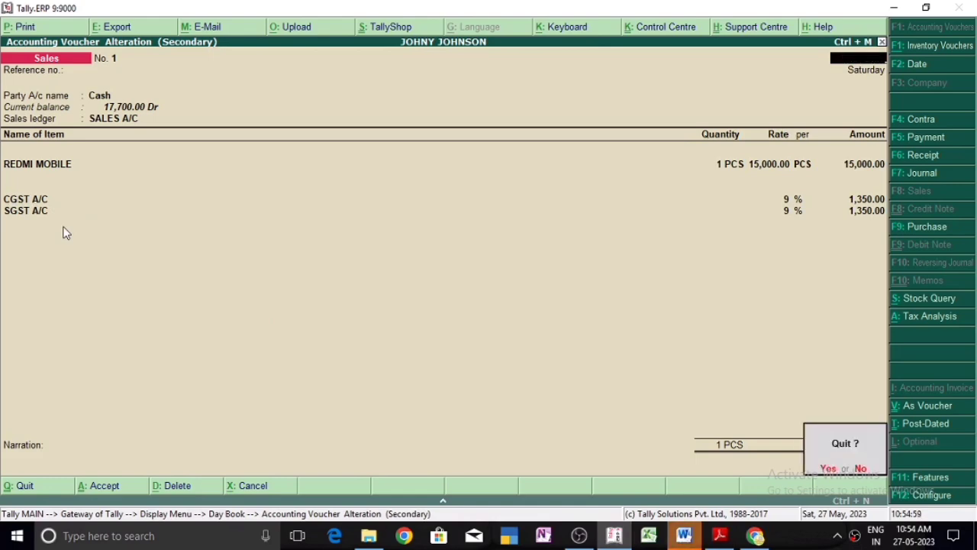
pyautogui.press('y')
pyautogui.press('Escape')
pyautogui.press('Escape')
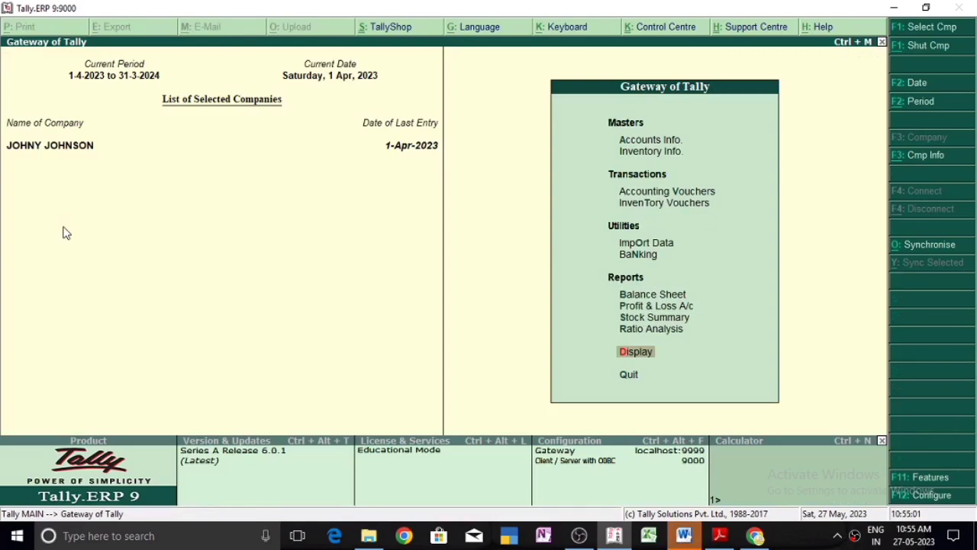
# - Switch to the Word document with the Redmi Mobile journal entry, dismissing the Office activation notice
pyautogui.click(687, 536)
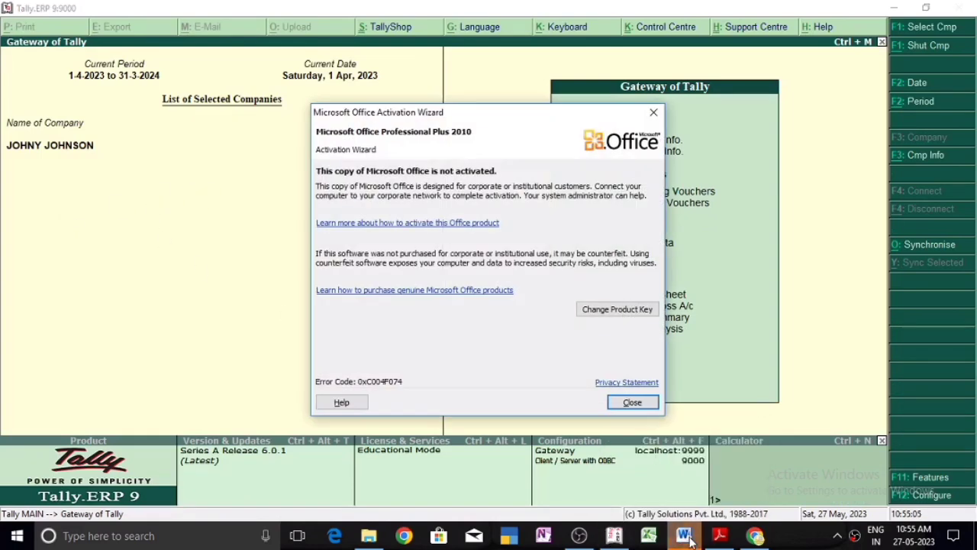
pyautogui.click(633, 404)
pyautogui.click(685, 535)
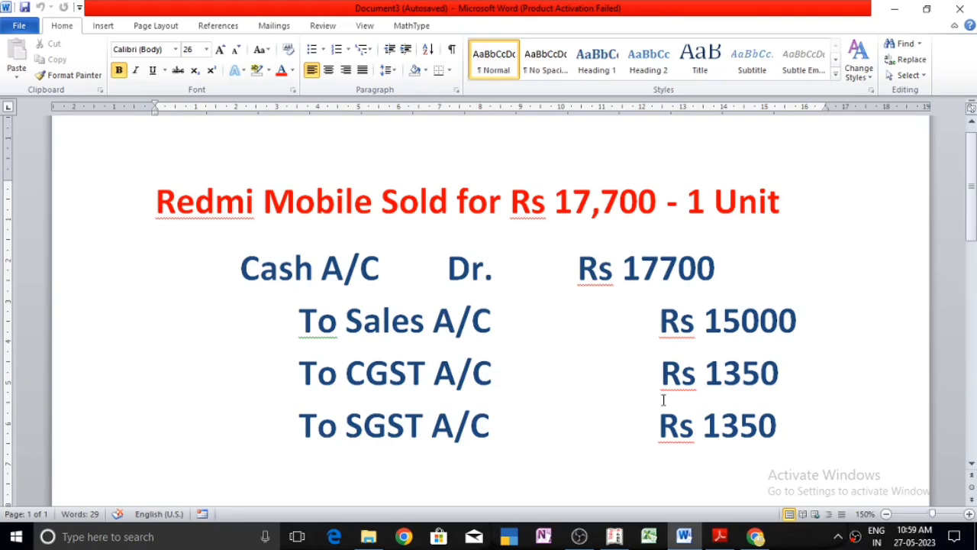
# - Switch to Tally.ERP 9, start a new sales accounting voucher and change it from invoice to voucher mode
pyautogui.click(615, 537)
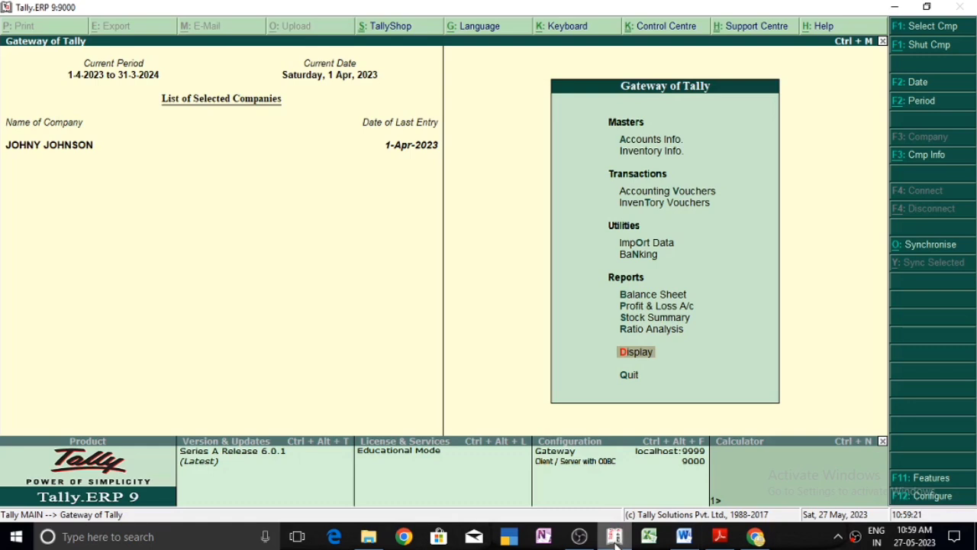
pyautogui.press('Down')
pyautogui.press('Down')
pyautogui.press('Down')
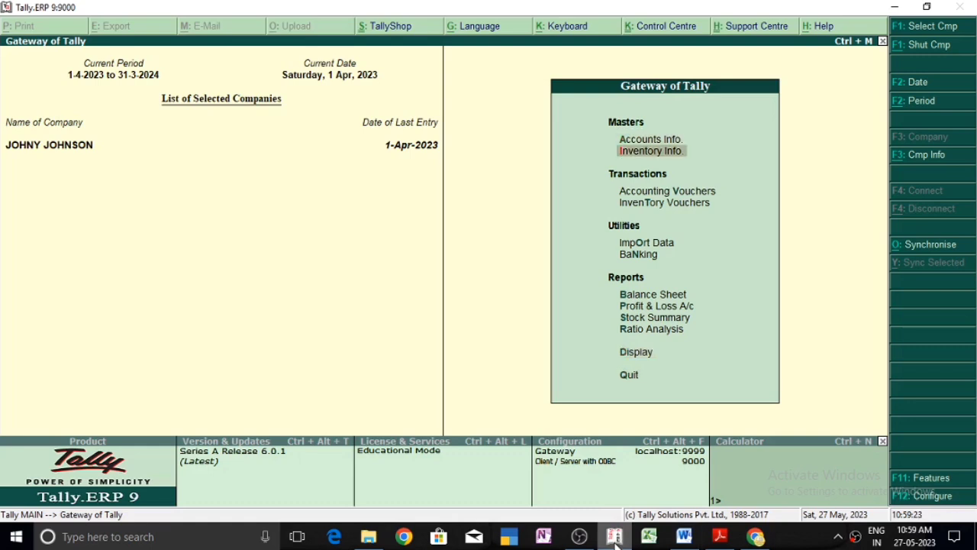
pyautogui.press('Down')
pyautogui.press('Return')
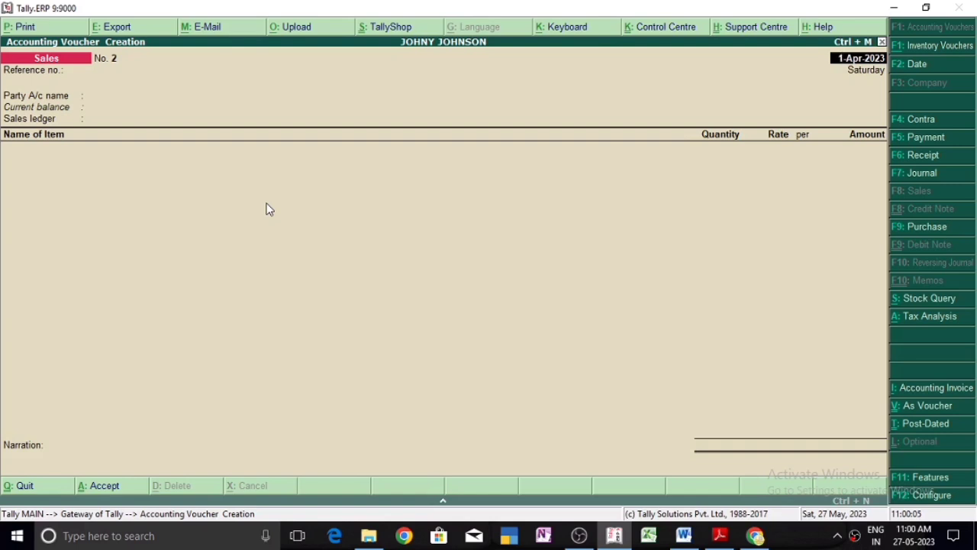
pyautogui.hotkey('ctrl', 'v')
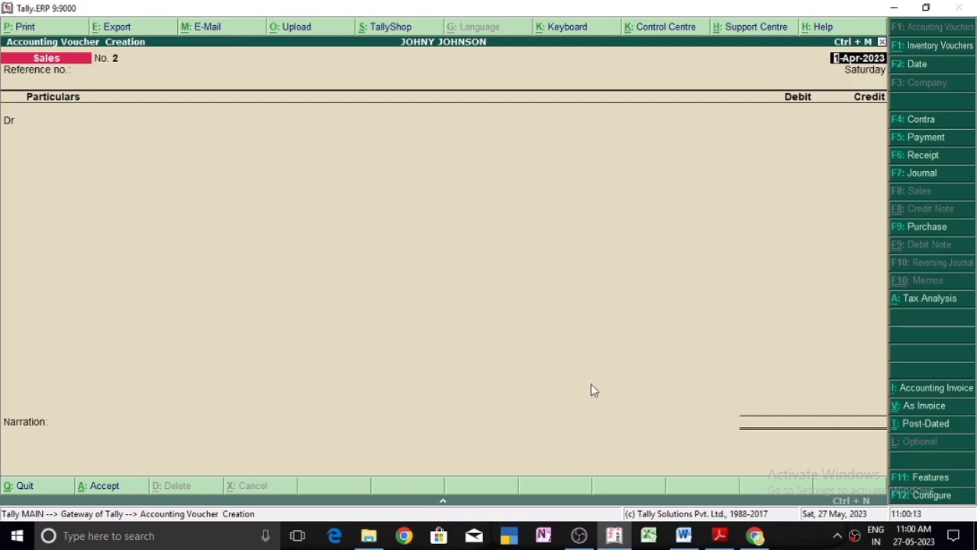
# - Check the journal entry in the Word document and return to the sales voucher in Tally.ERP 9
pyautogui.click(684, 536)
pyautogui.click(684, 536)
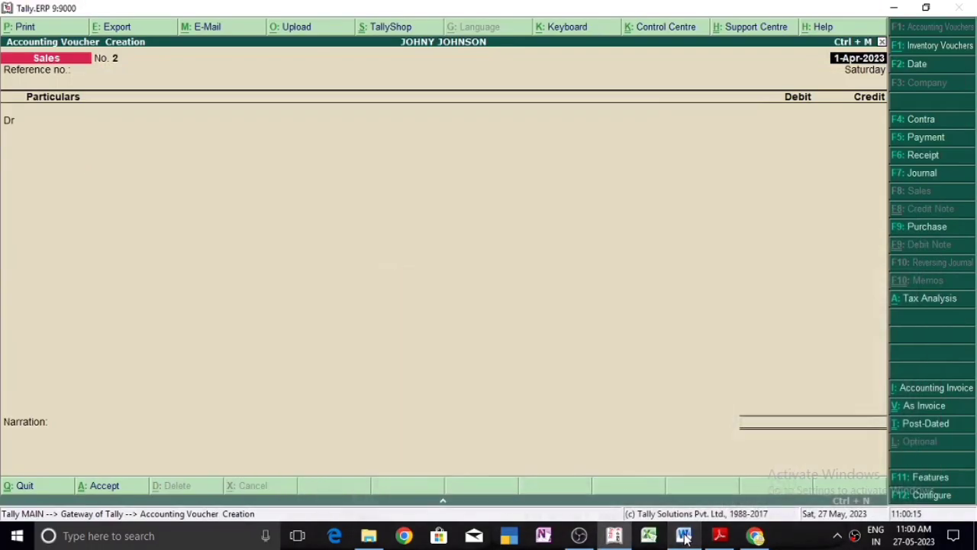
pyautogui.click(615, 537)
pyautogui.click(618, 539)
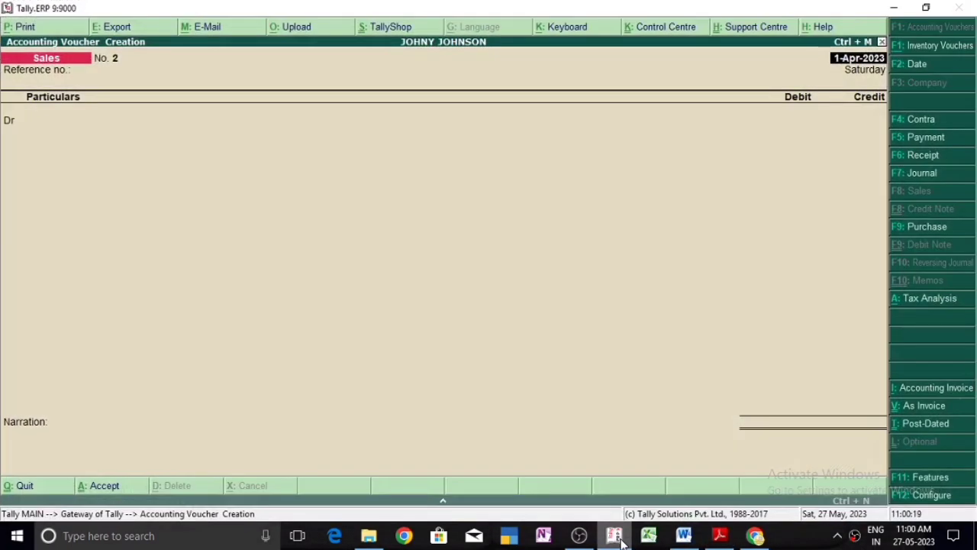
# - Debit the Cash ledger with 17,700, leaving the reference number blank and accepting the default buyer's details
pyautogui.press('Return')
pyautogui.press('Return')
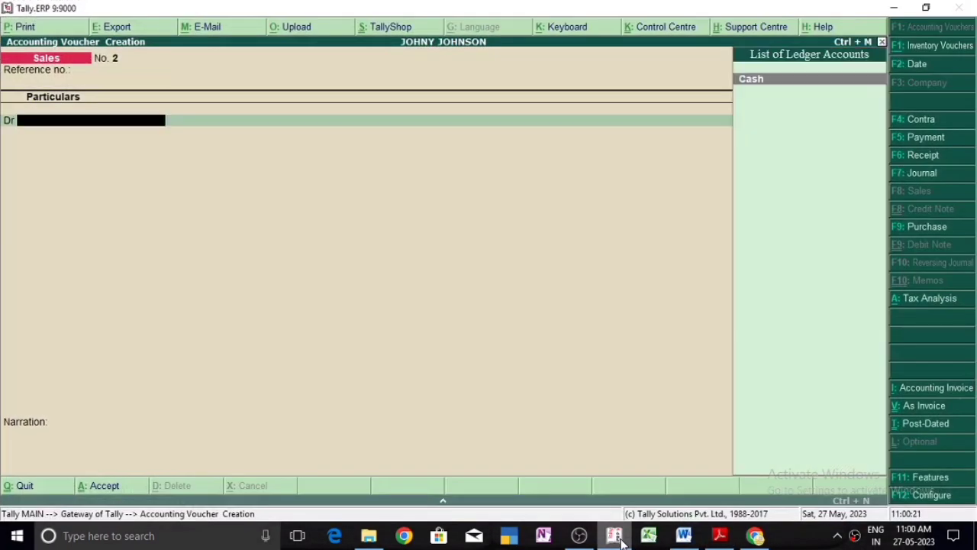
pyautogui.press('BackSpace')
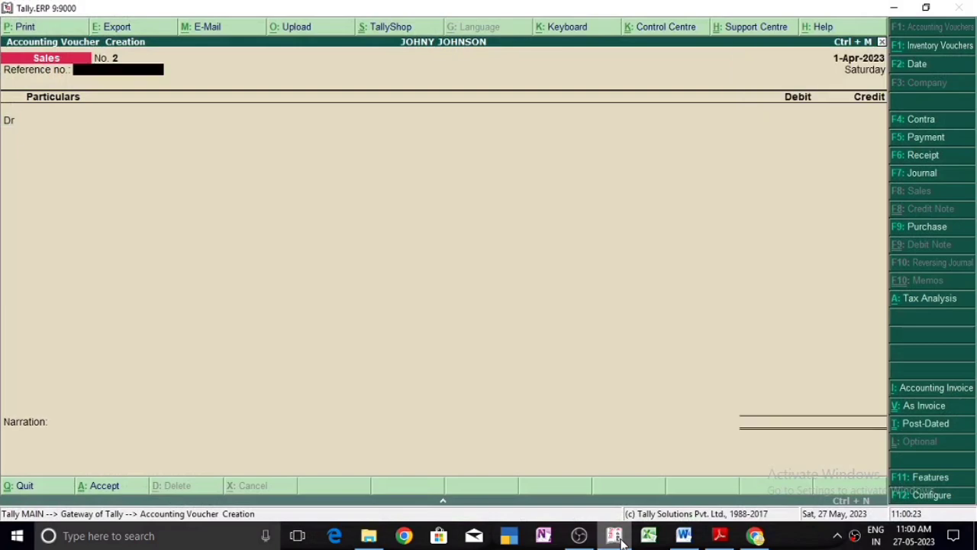
pyautogui.press('Return')
pyautogui.press('Return')
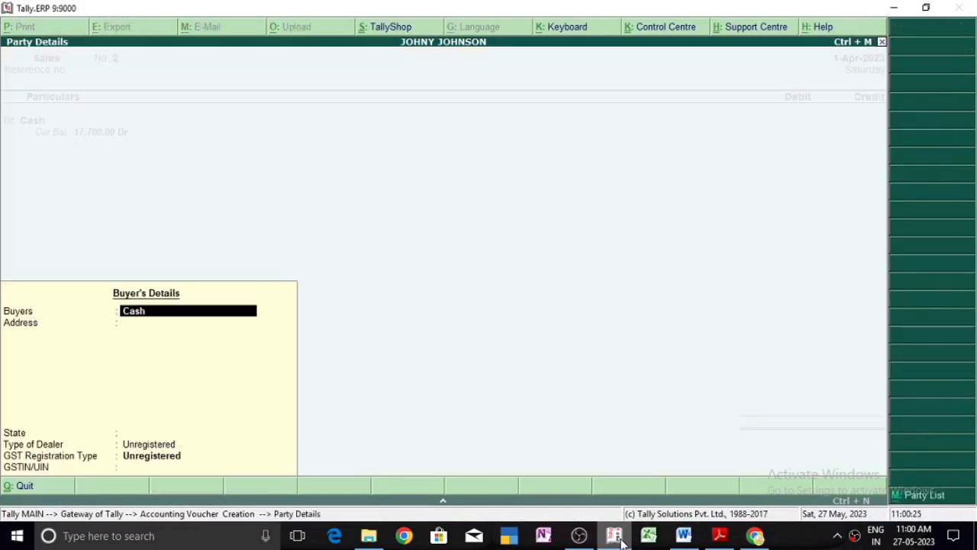
pyautogui.hotkey('ctrl', 'a')
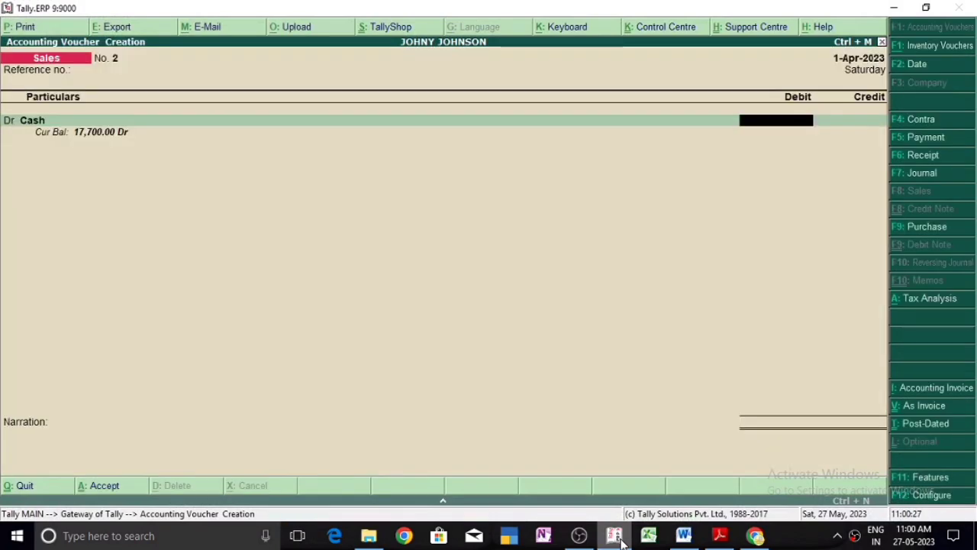
pyautogui.write('17700')
pyautogui.press('Return')
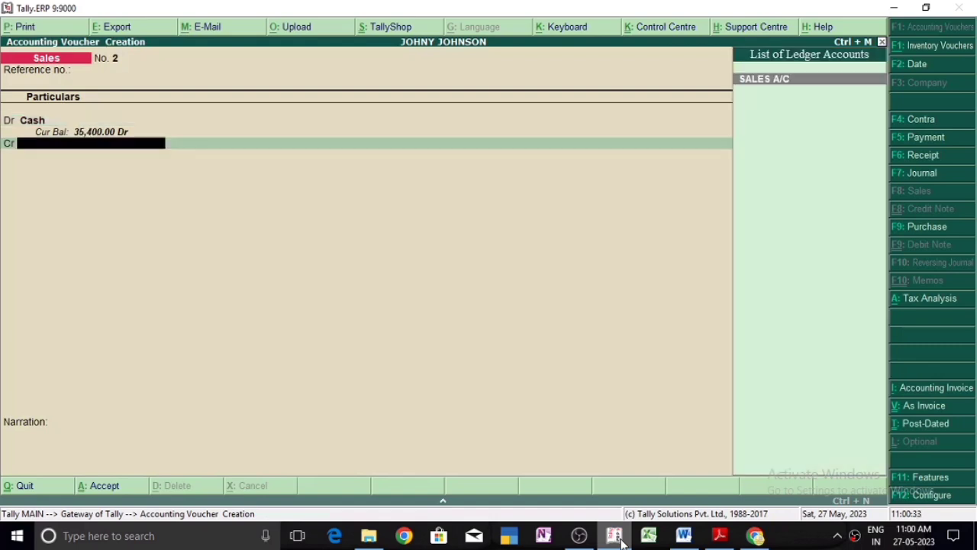
# - Credit SALES A/C with 15,000 on the voucher's second line
pyautogui.press('Return')
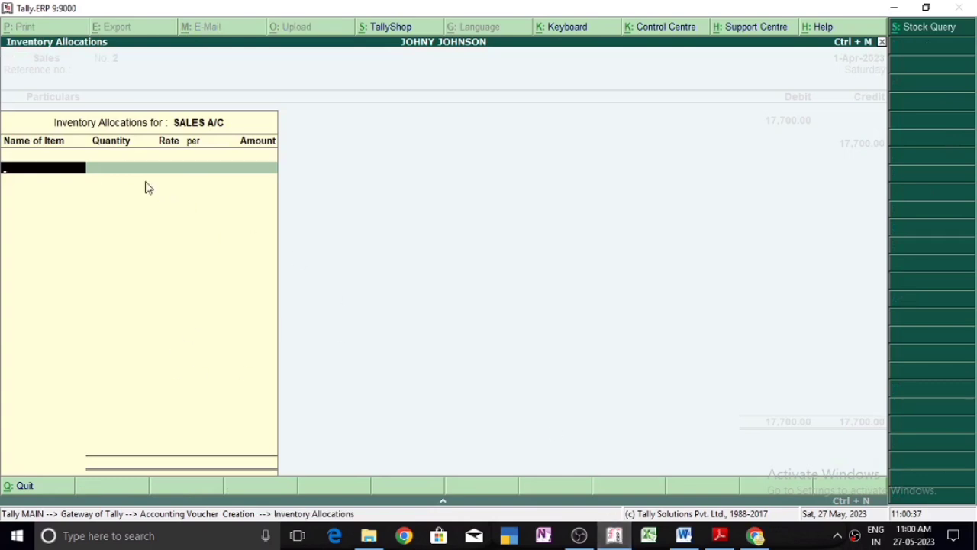
pyautogui.press('Escape')
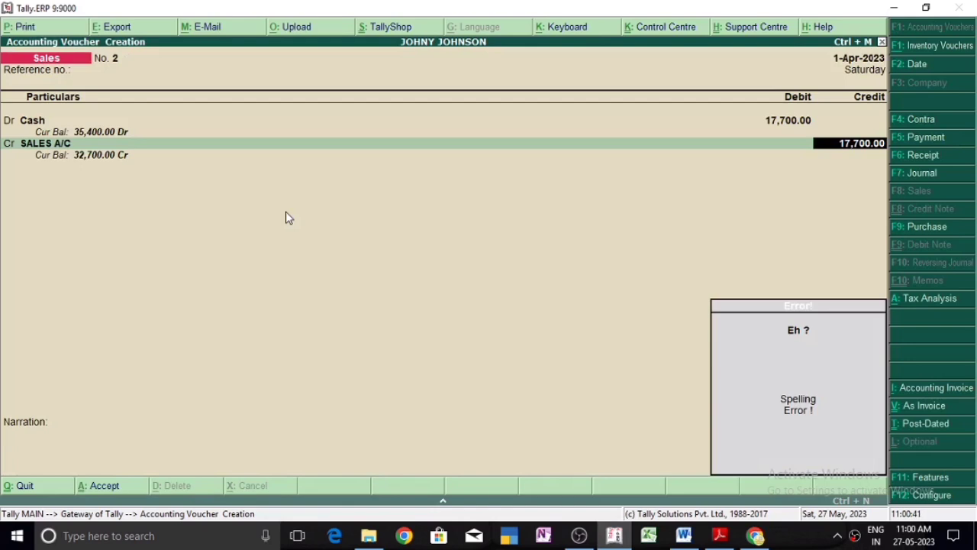
pyautogui.write('1500')
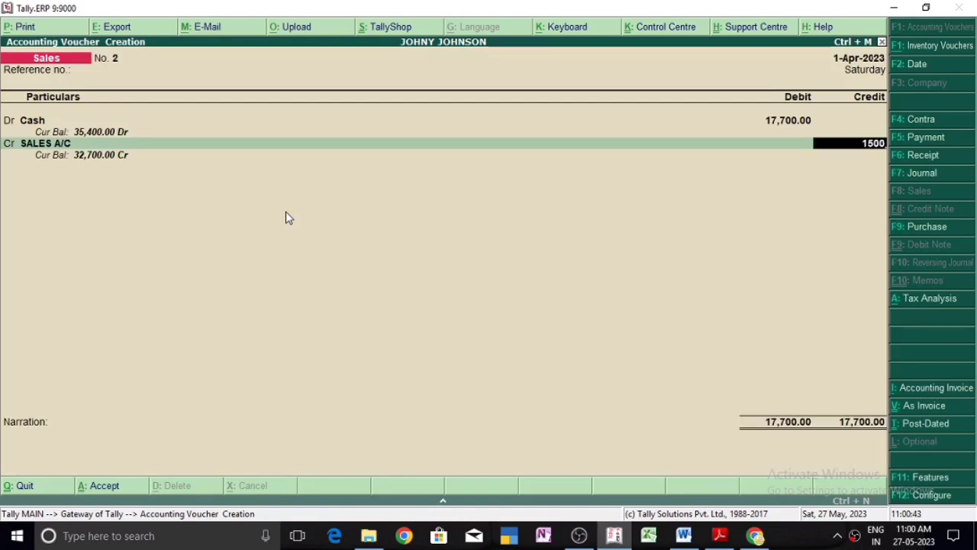
pyautogui.write('0')
pyautogui.press('Return')
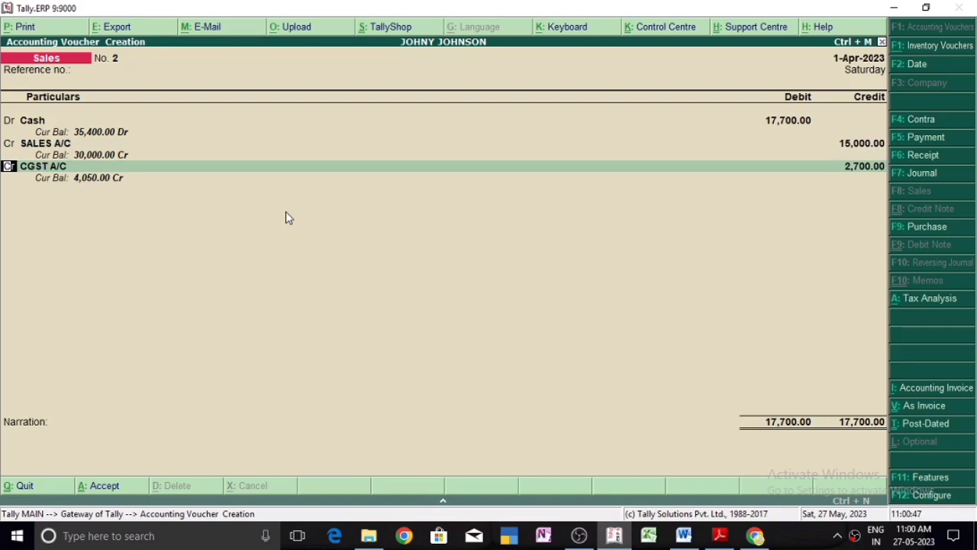
# - Credit CGST A/C with 1,350 on the voucher's third line
pyautogui.press('Return')
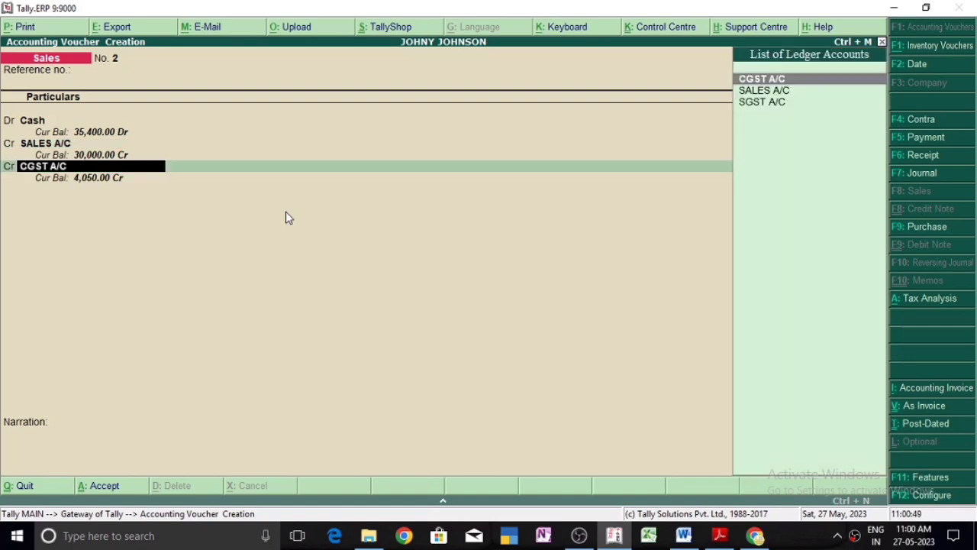
pyautogui.press('Return')
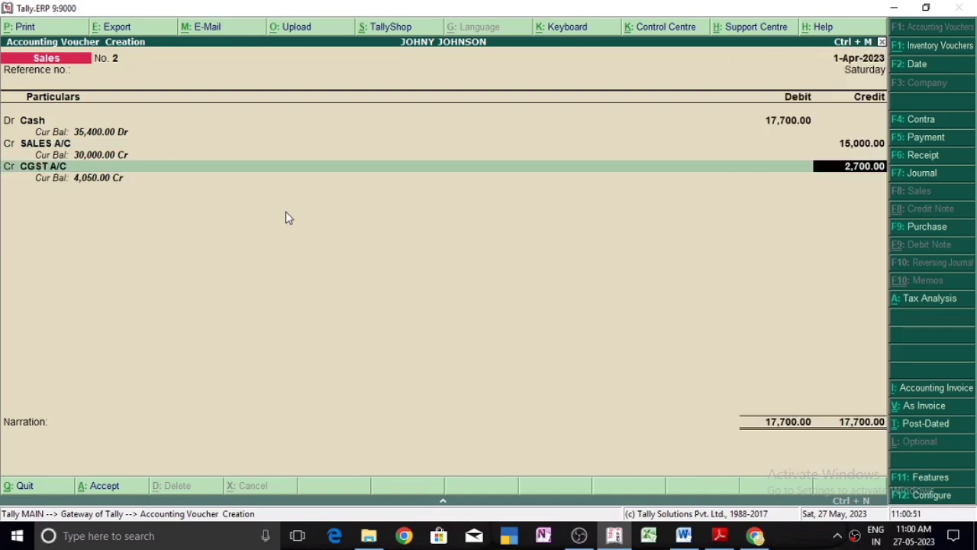
pyautogui.write('1350')
pyautogui.press('Return')
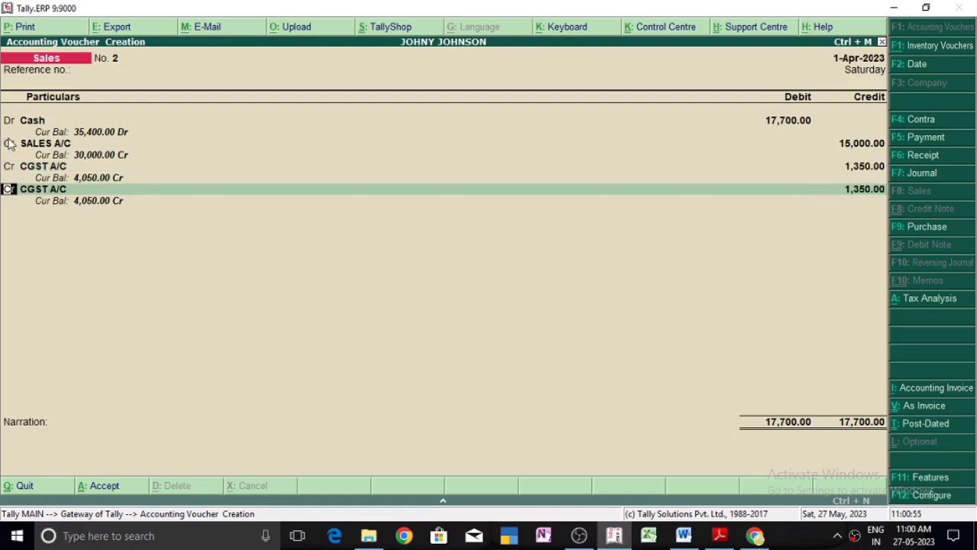
# - Credit SGST A/C with 1,350 and complete the sales voucher with an empty narration
pyautogui.press('Return')
pyautogui.write('S')
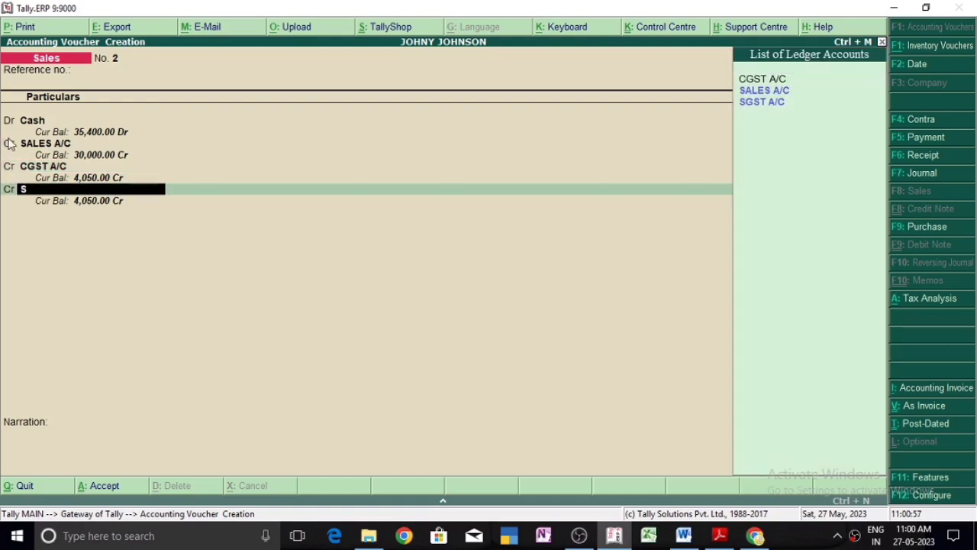
pyautogui.press('Down')
pyautogui.press('Down')
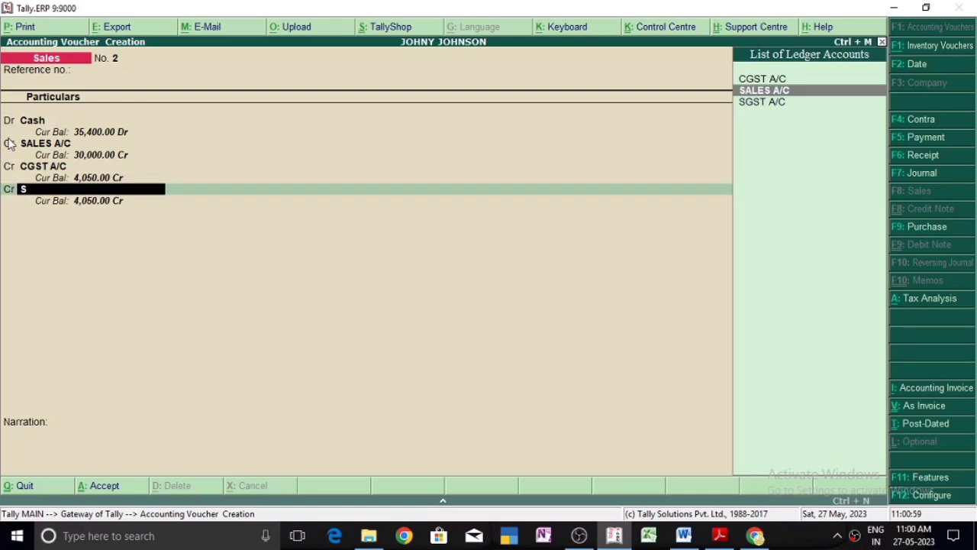
pyautogui.press('Return')
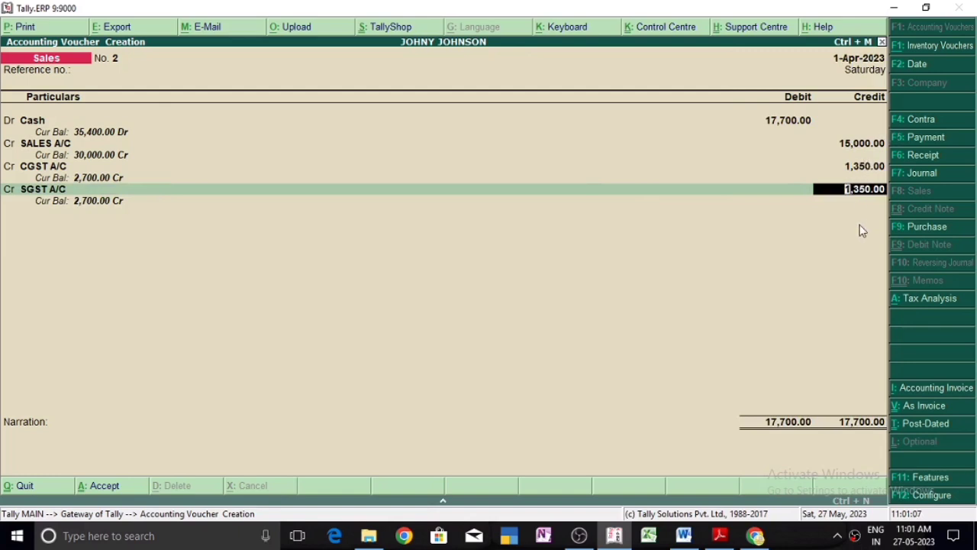
pyautogui.press('Return')
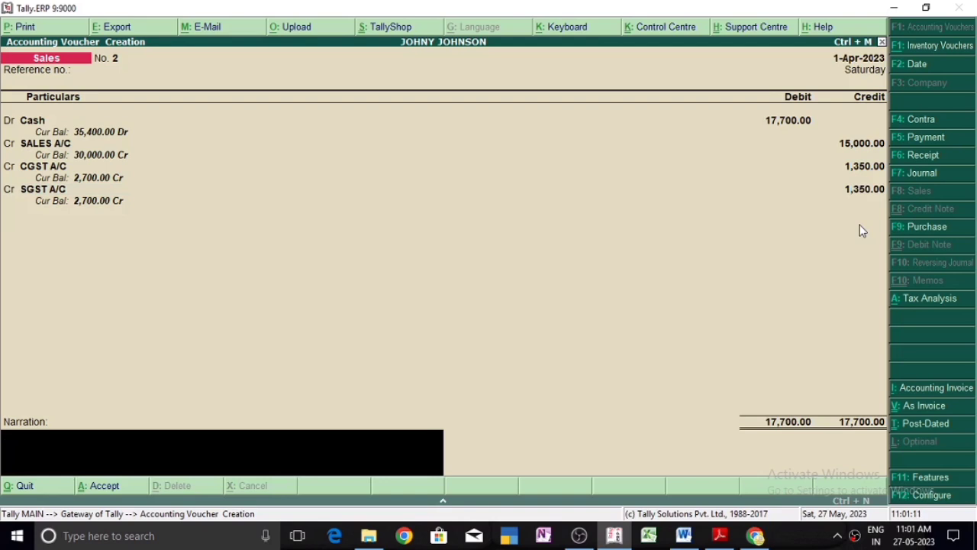
pyautogui.press('Return')
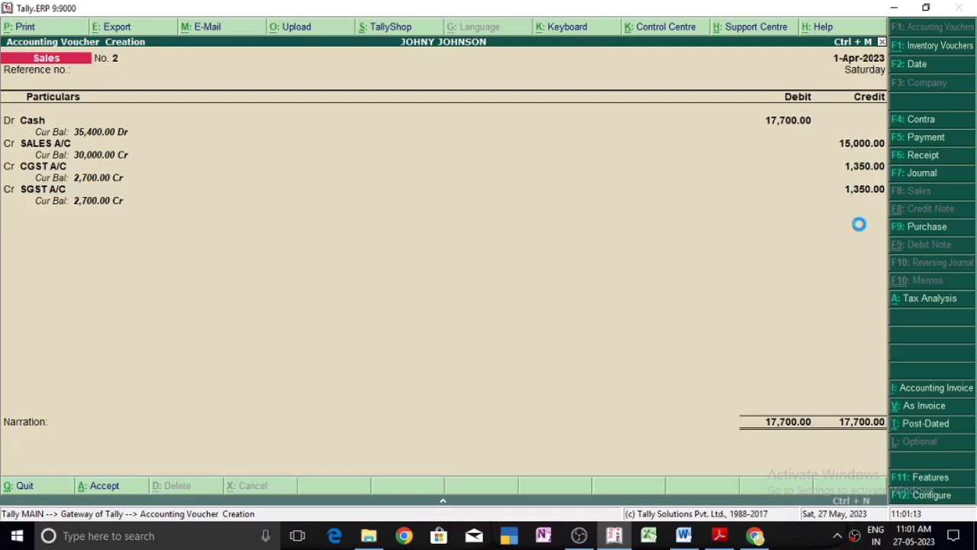